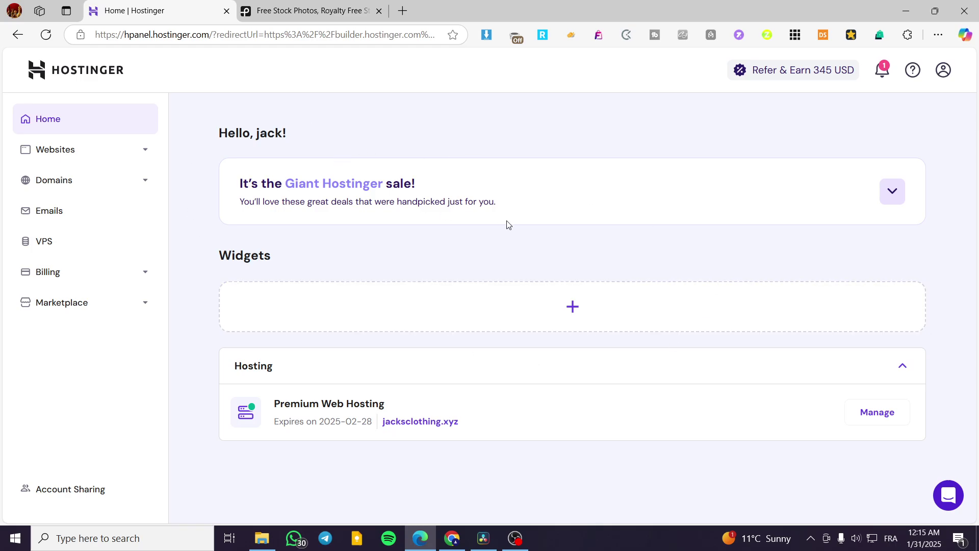
From the hPanel websites list, open jacksclothing.xyz in the website builder editor
click(52, 151)
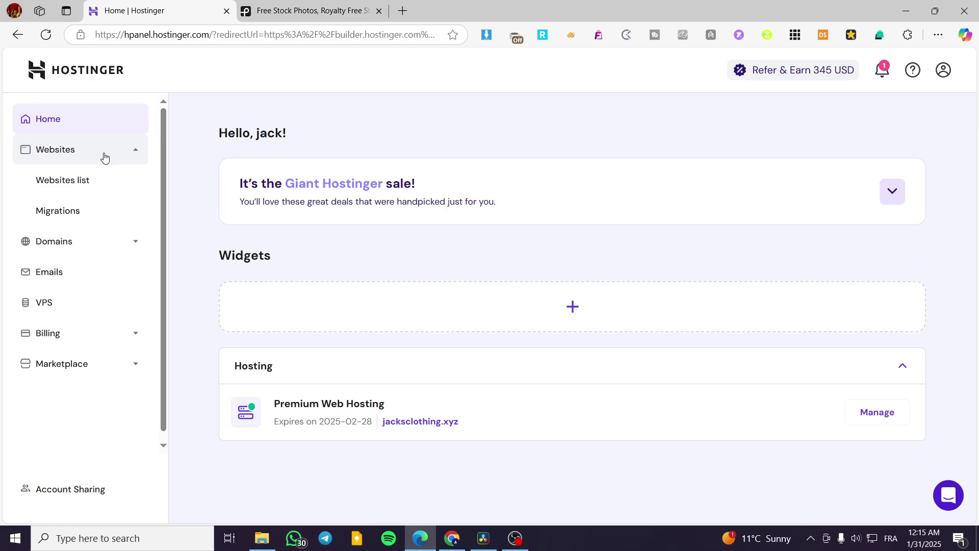
click(63, 184)
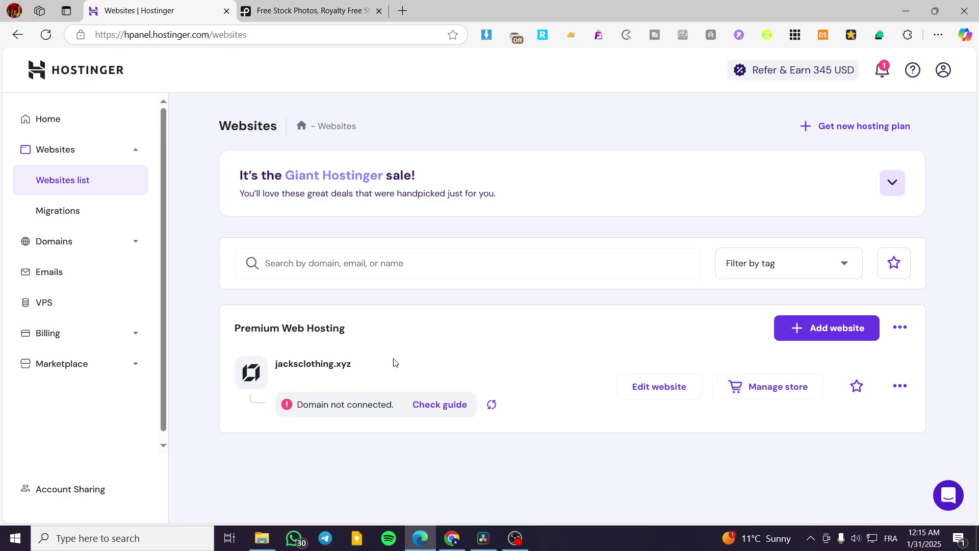
drag(233, 334, 386, 334)
click(403, 353)
drag(278, 365, 355, 377)
click(356, 377)
click(655, 387)
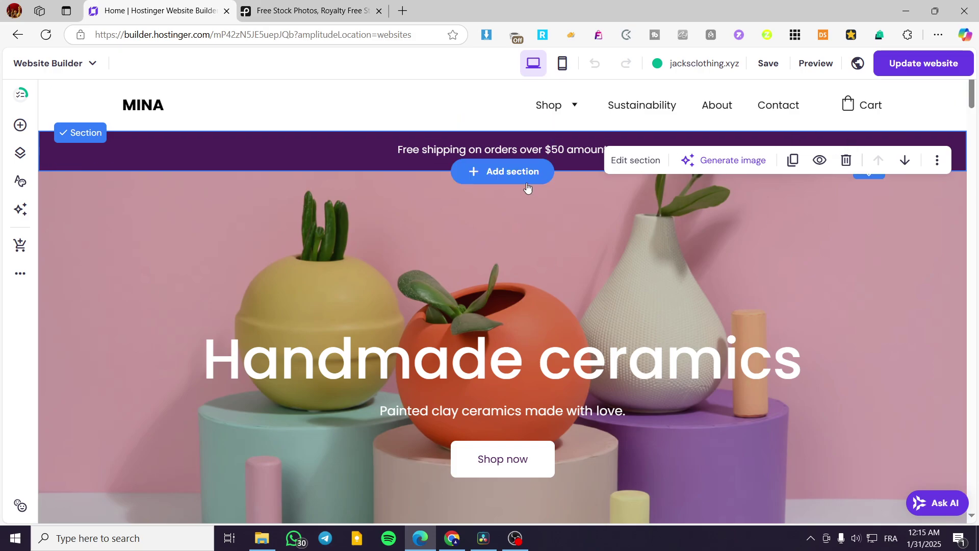
Scroll the home page down to the image gallery above 'Build your own dreams'
scroll(504, 214, down, 15)
scroll(490, 213, down, 10)
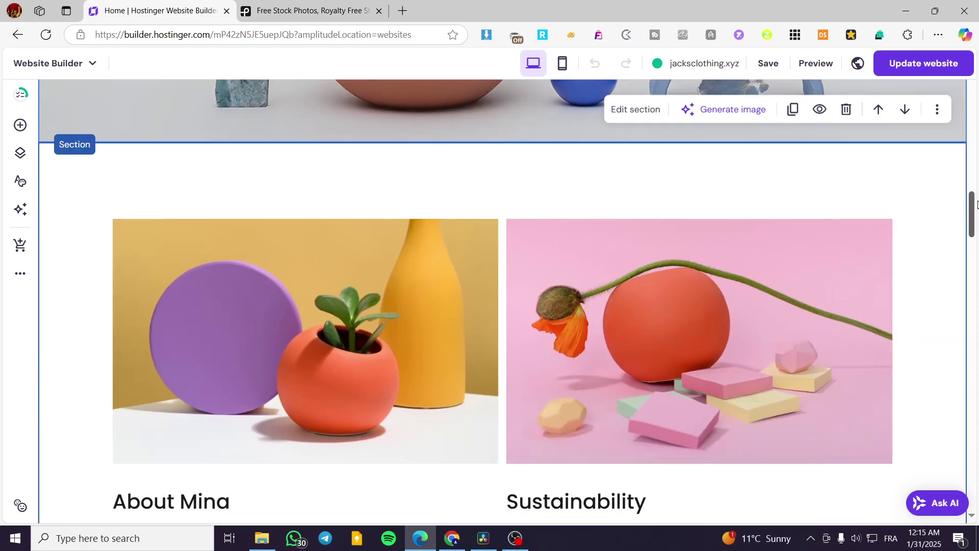
drag(975, 204, 975, 329)
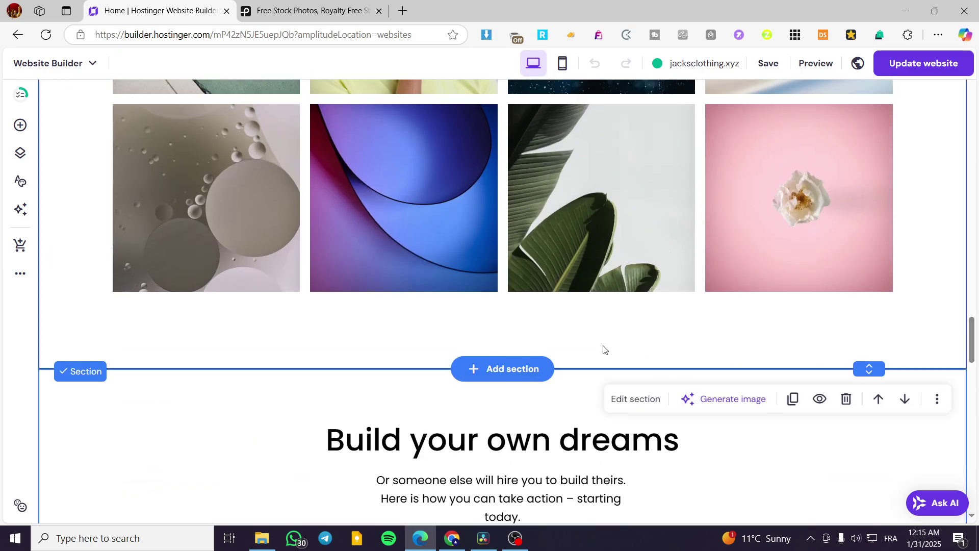
Add a blank section between the image gallery and 'Build your own dreams'
click(513, 368)
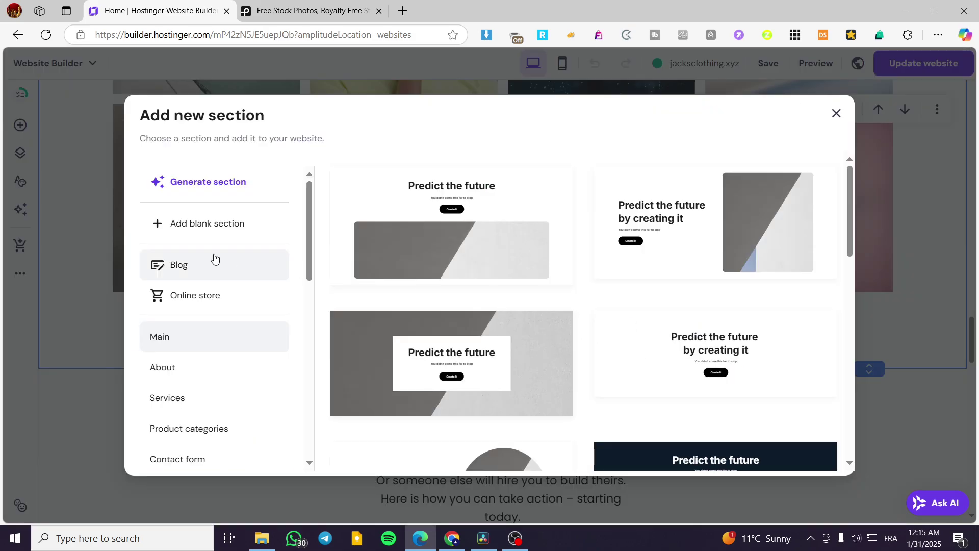
click(198, 224)
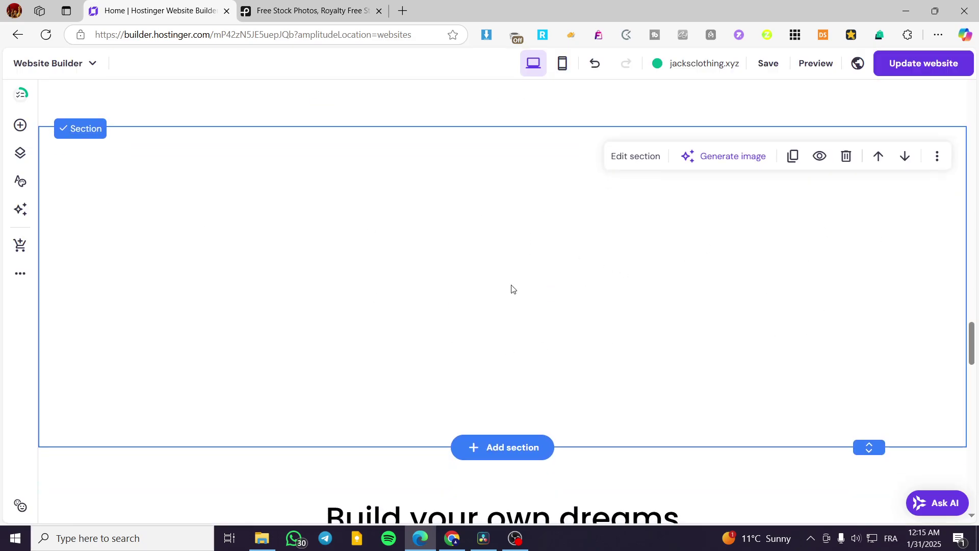
scroll(525, 306, up, 10)
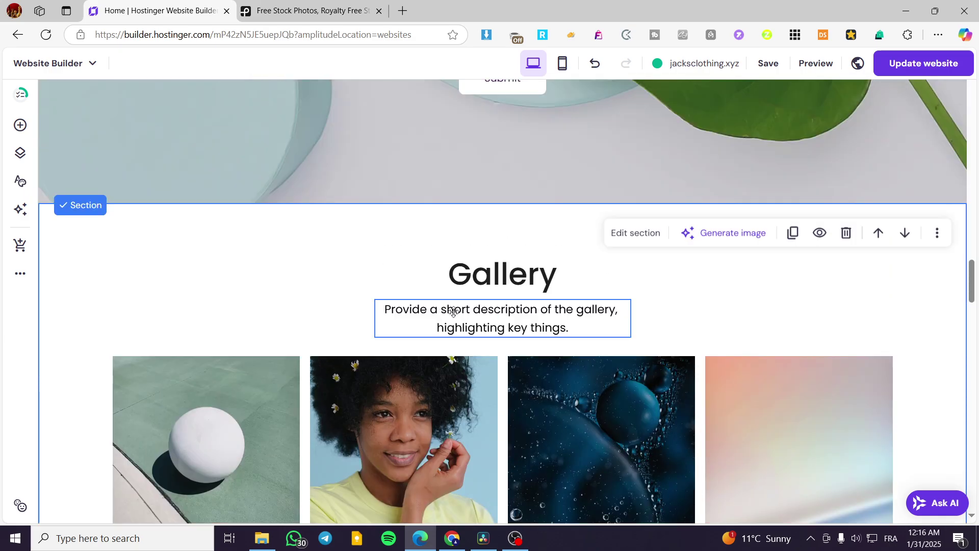
scroll(463, 317, up, 8)
scroll(507, 353, up, 8)
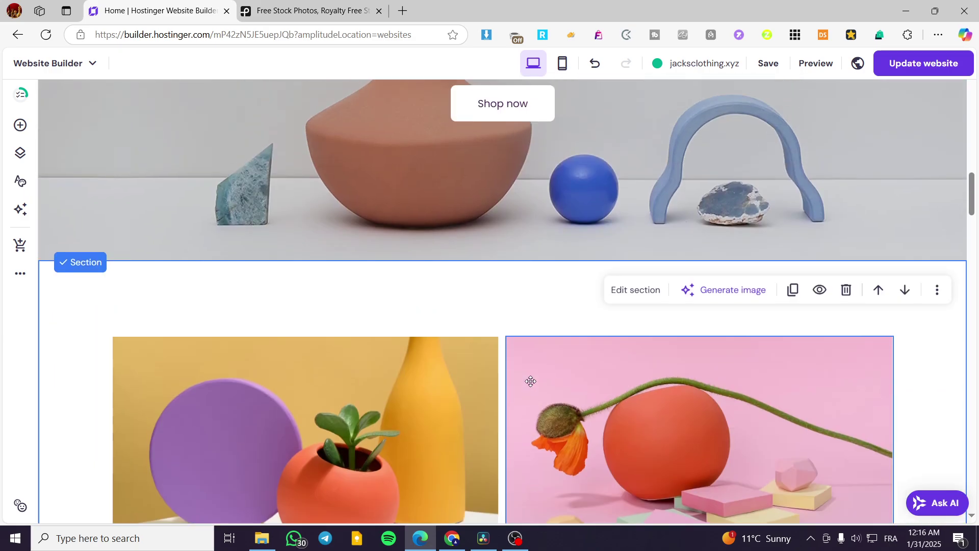
scroll(614, 245, down, 15)
scroll(597, 232, down, 15)
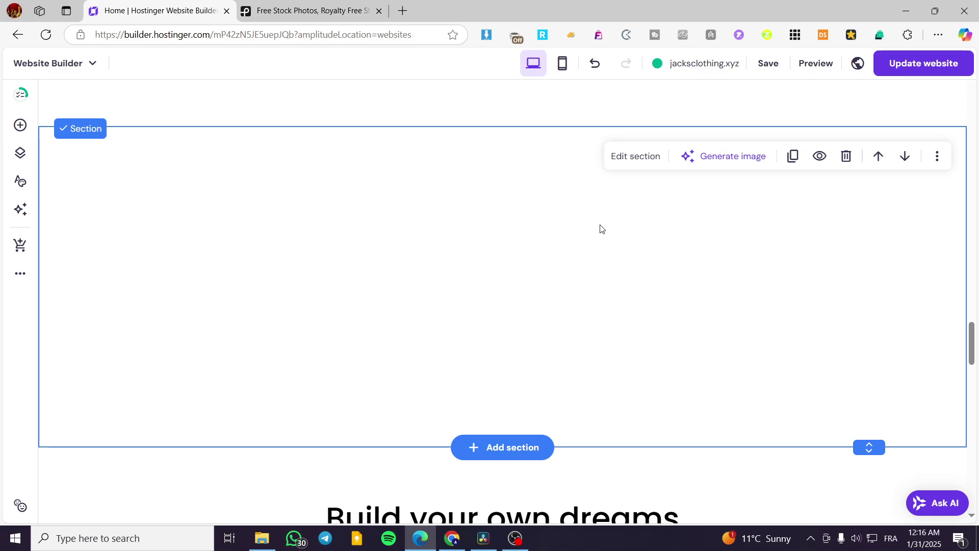
Drop a Video element into the blank section and centre the TRAILER clip
click(18, 126)
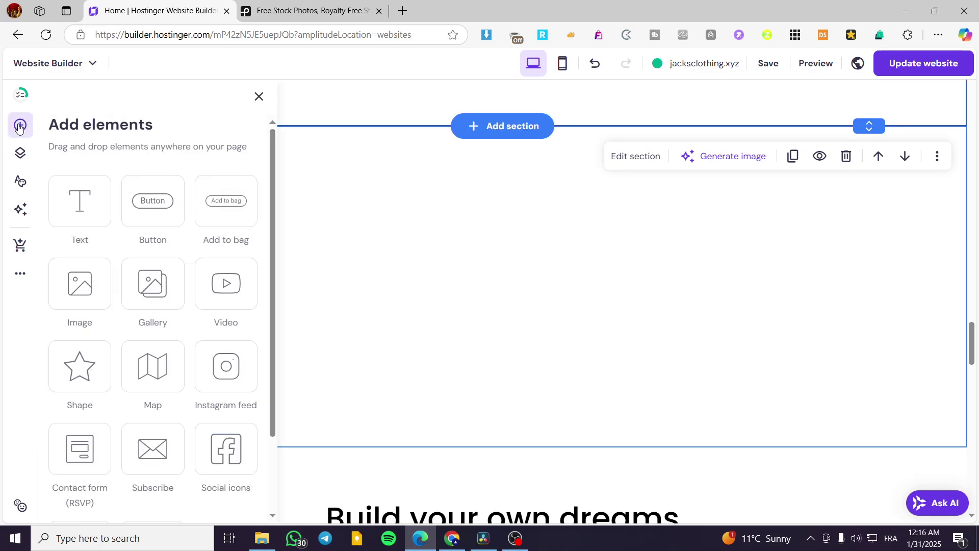
drag(210, 310, 434, 331)
drag(488, 408, 405, 321)
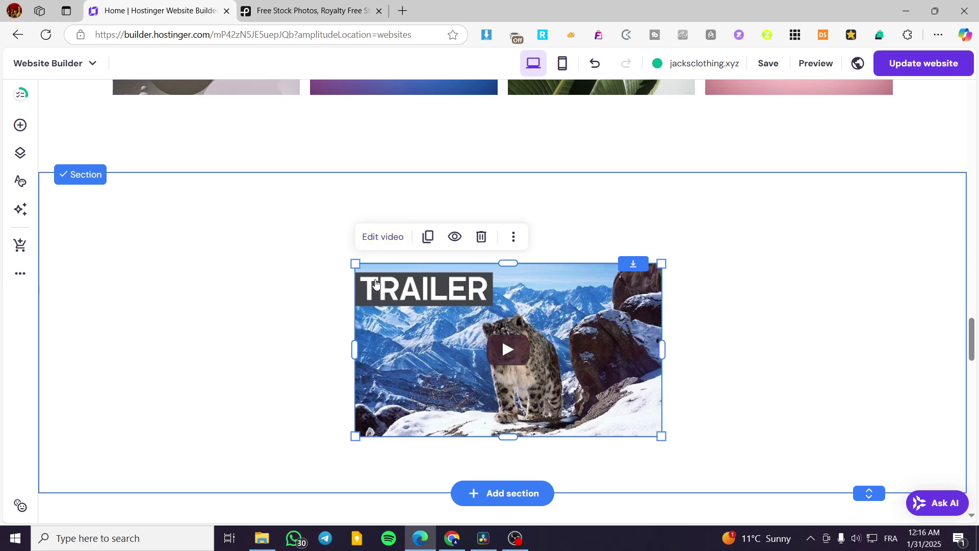
In the video's settings, turn Loop on and leave Autoplay off
click(380, 247)
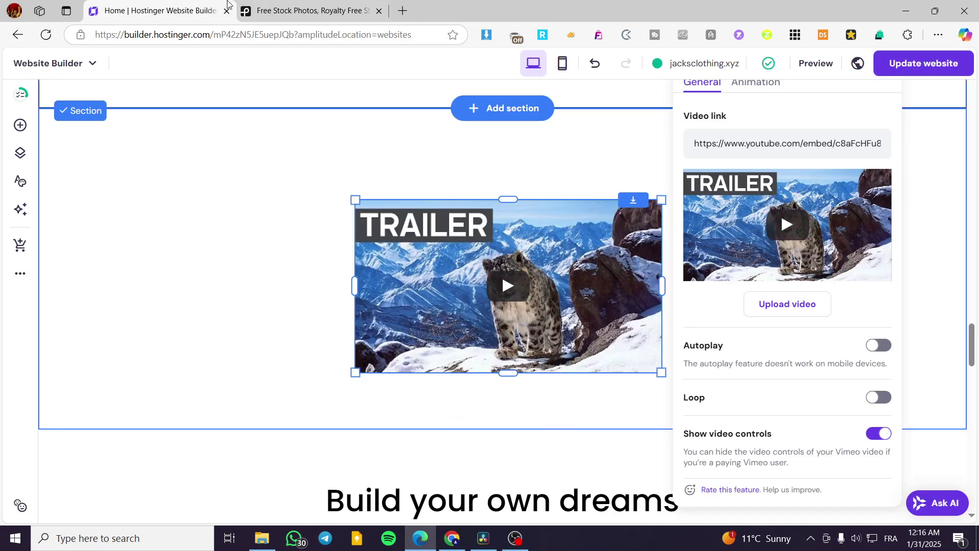
click(878, 351)
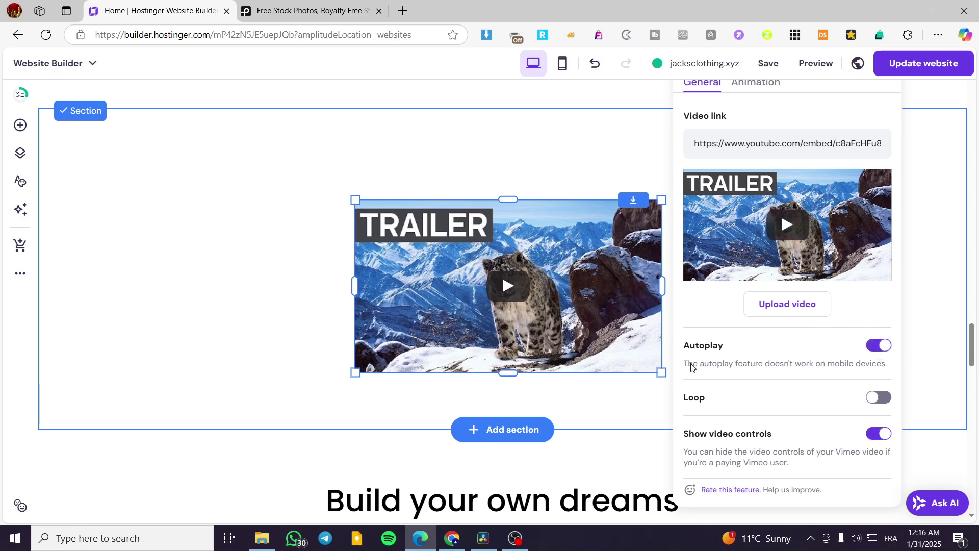
click(872, 396)
click(890, 350)
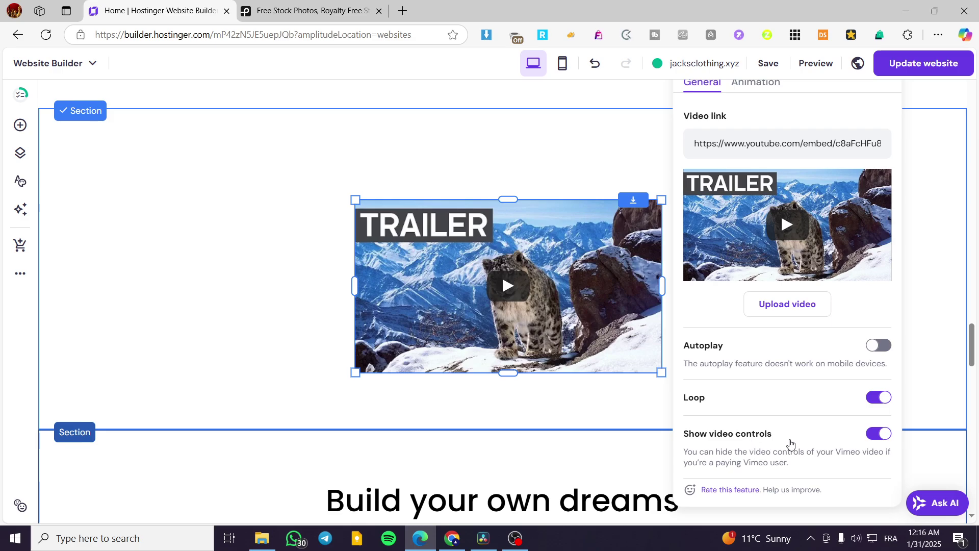
scroll(705, 291, up, 3)
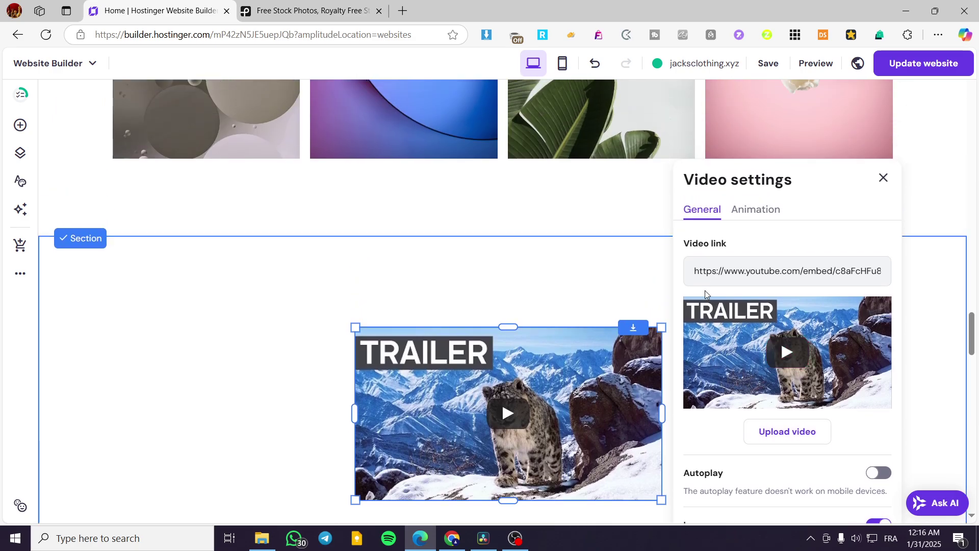
scroll(705, 292, down, 3)
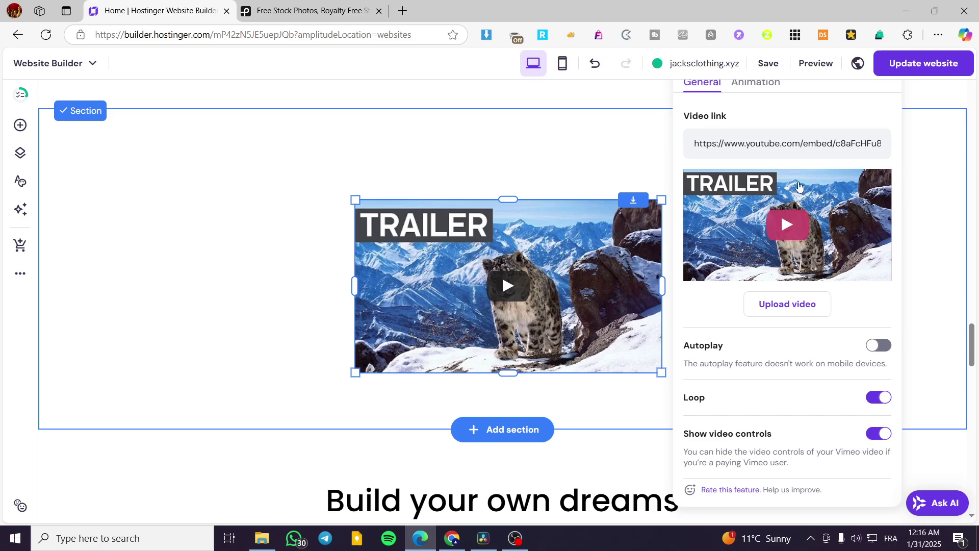
click(921, 231)
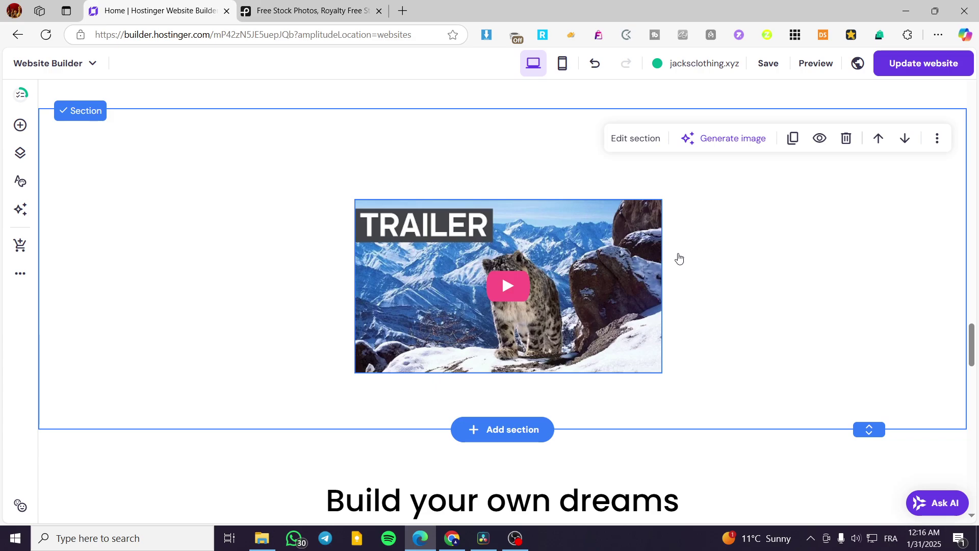
Delete the TRAILER video section and browse the Video layouts for a new section
click(847, 139)
scroll(507, 357, up, 5)
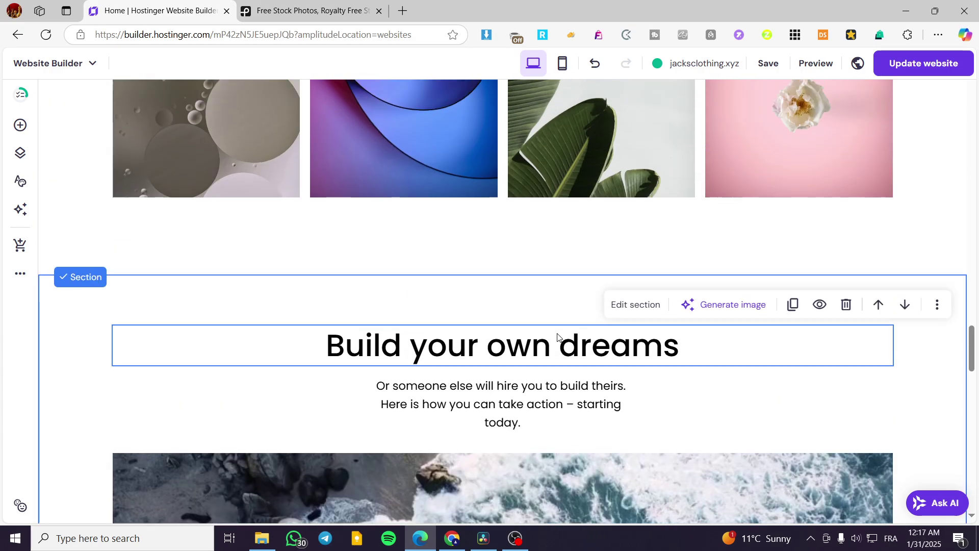
click(506, 362)
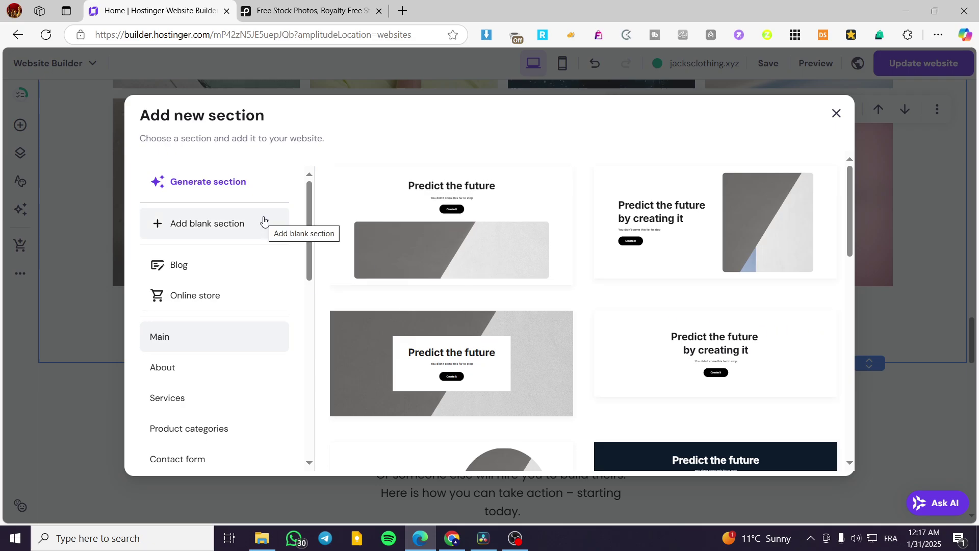
scroll(259, 208, down, 2)
scroll(259, 206, down, 6)
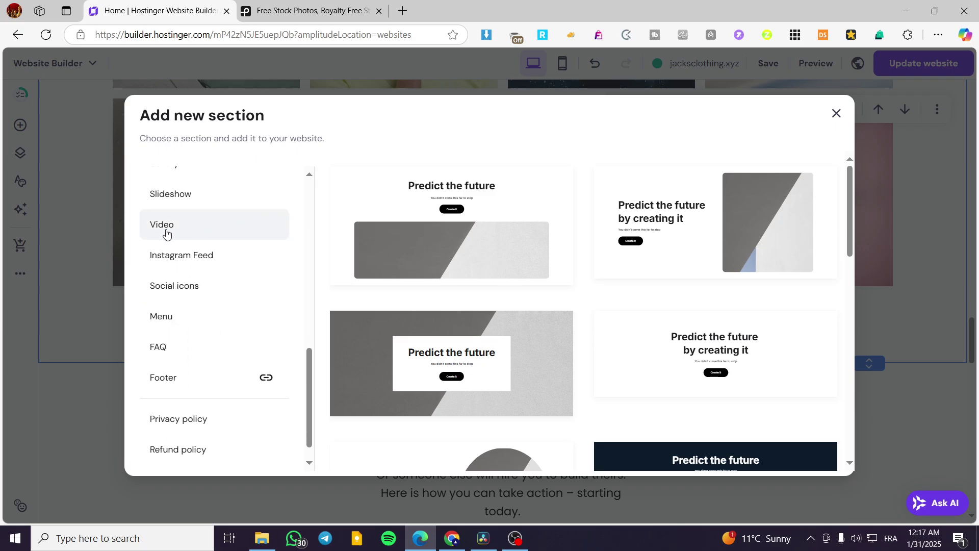
click(166, 233)
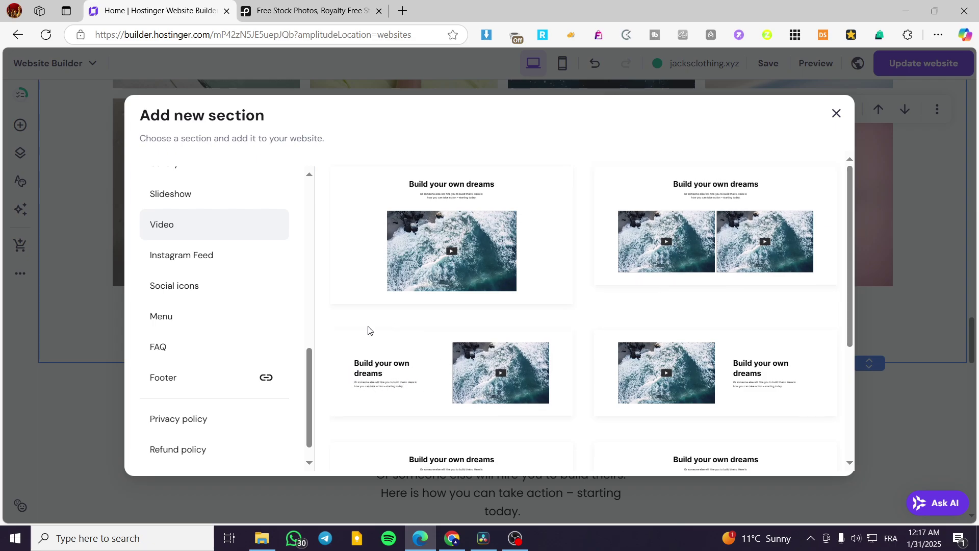
scroll(788, 357, down, 3)
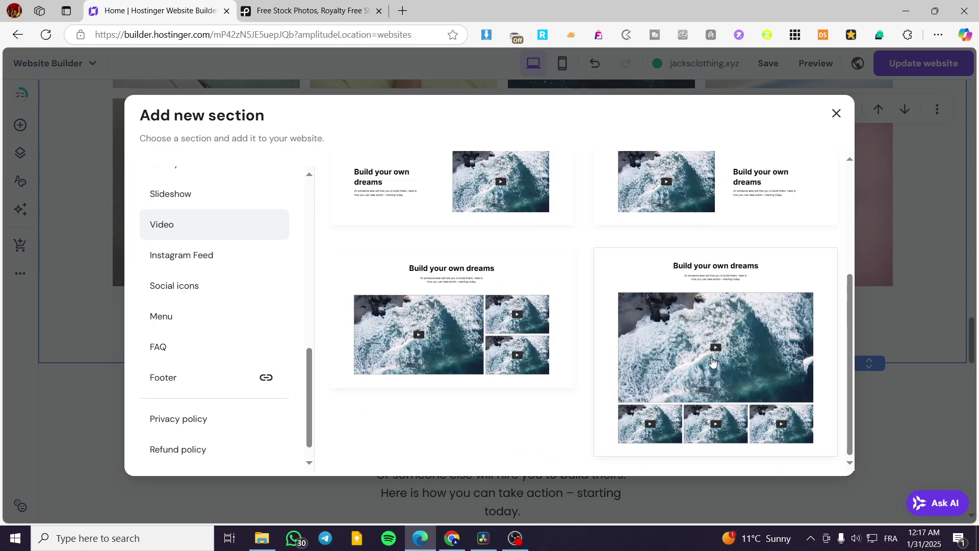
Add the video gallery layout with one large and two small ocean videos, then review the large video's settings
click(451, 334)
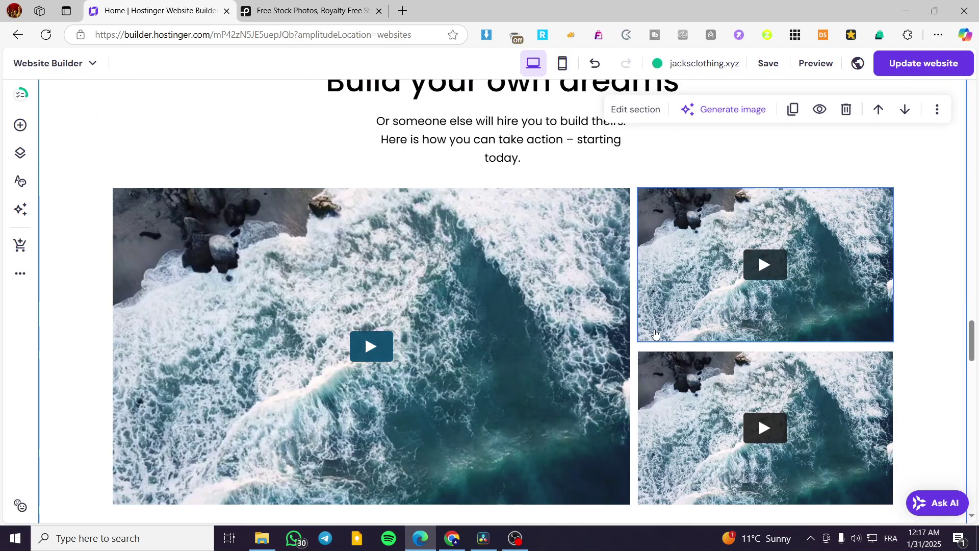
click(531, 455)
click(148, 168)
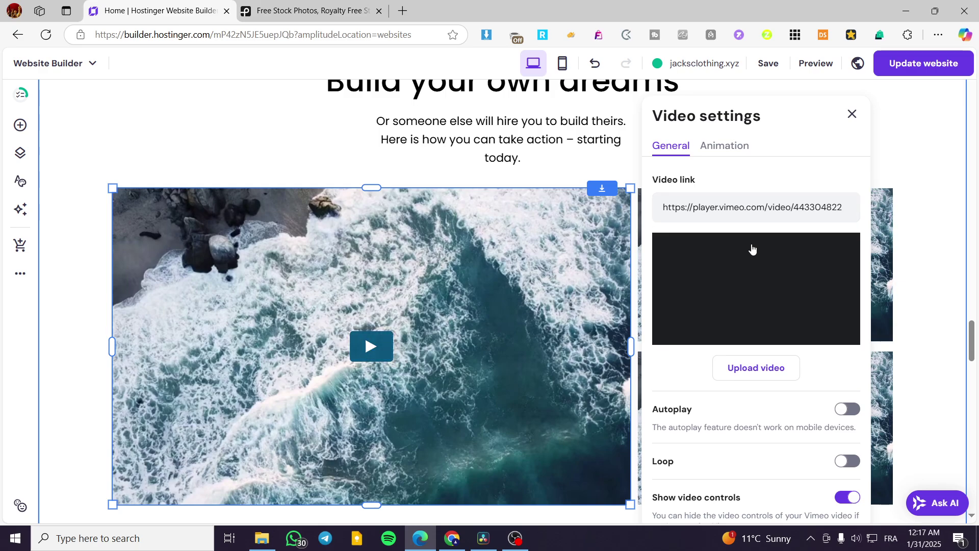
scroll(755, 402, down, 2)
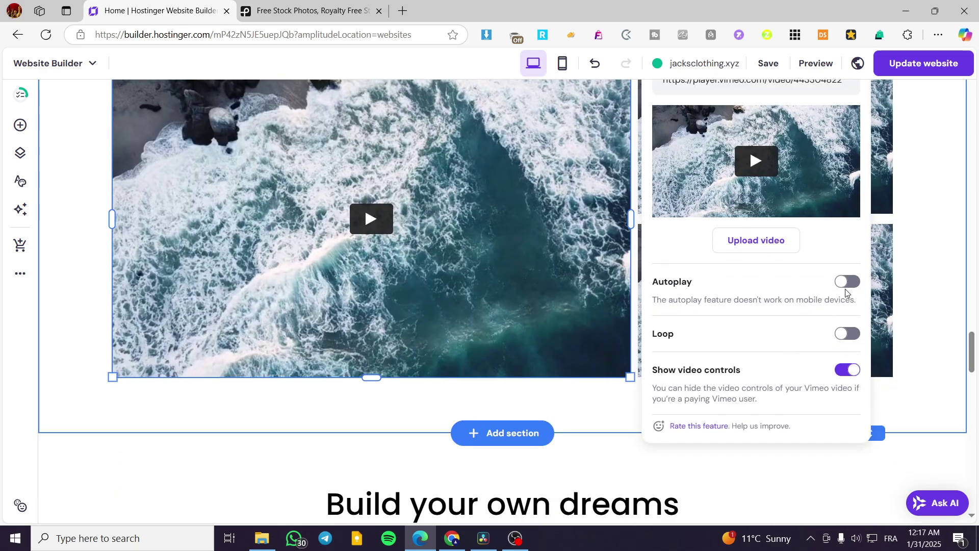
scroll(841, 296, up, 2)
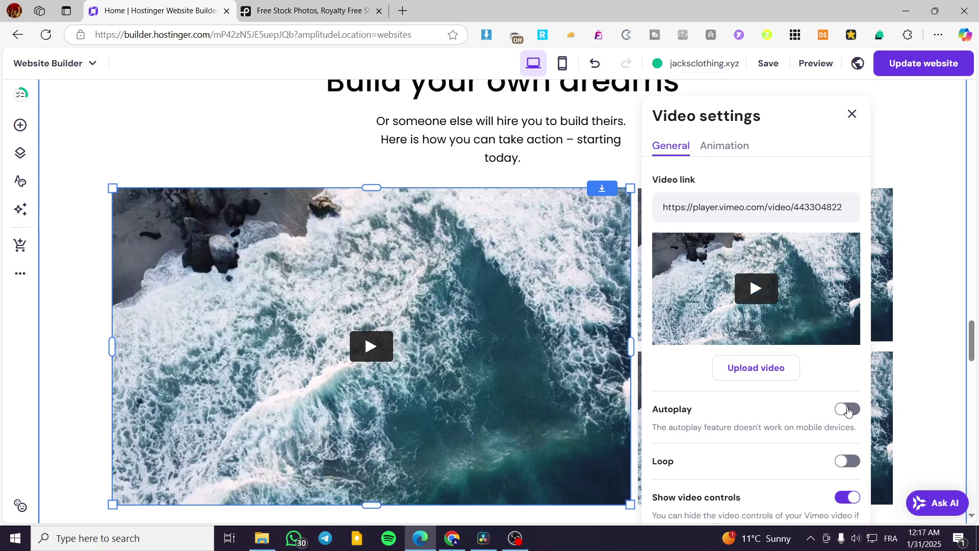
click(853, 113)
scroll(357, 306, up, 1)
scroll(315, 298, down, 1)
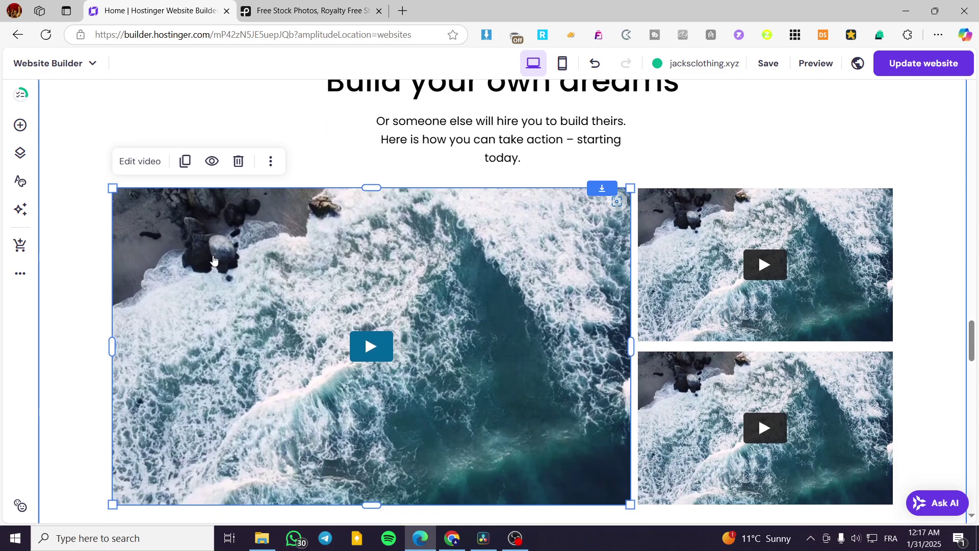